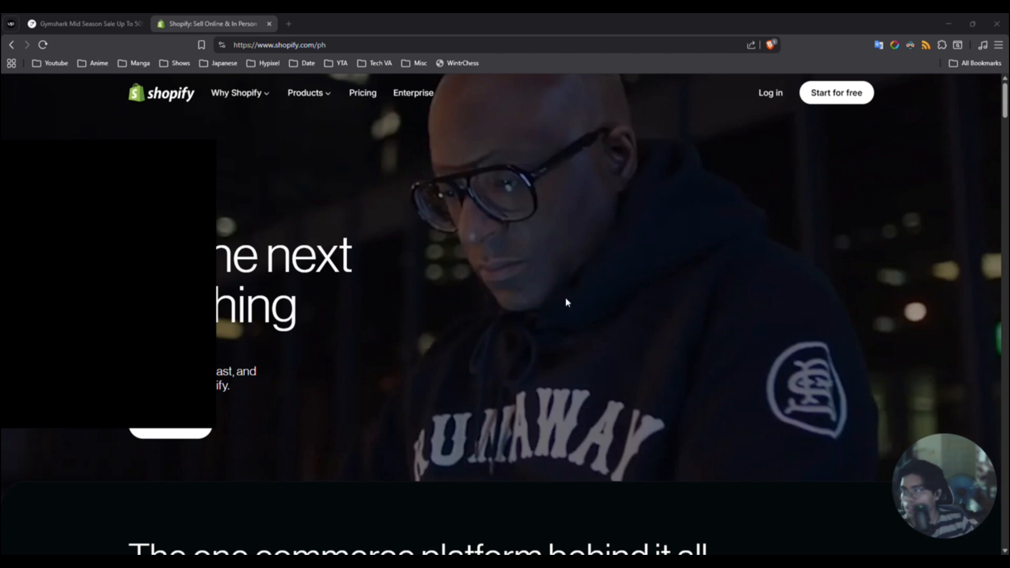
- Start the free-trial sign-up from the shopify.com home page
left_click(275, 45)
left_click_drag(284, 45, 315, 45)
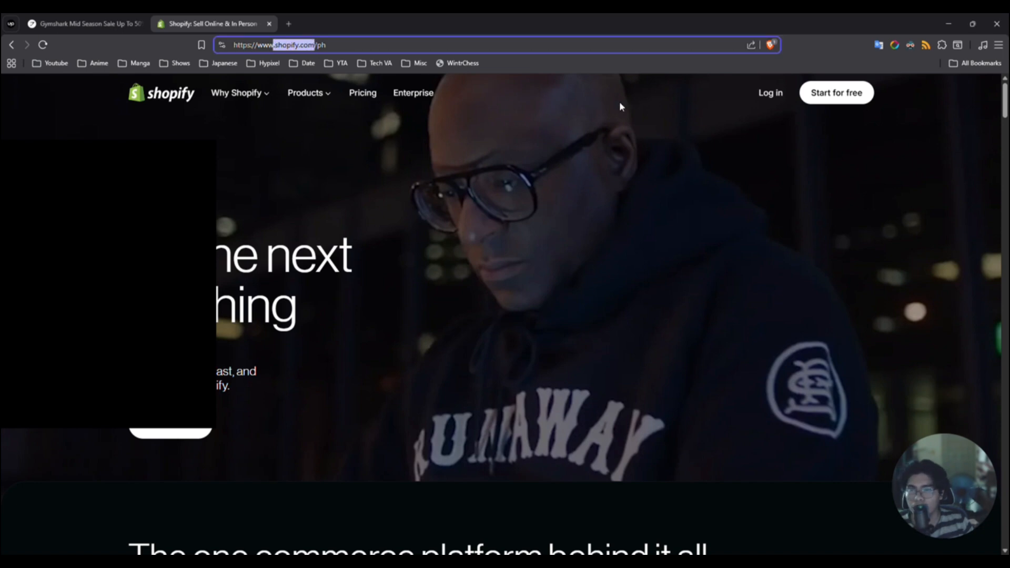
left_click(729, 134)
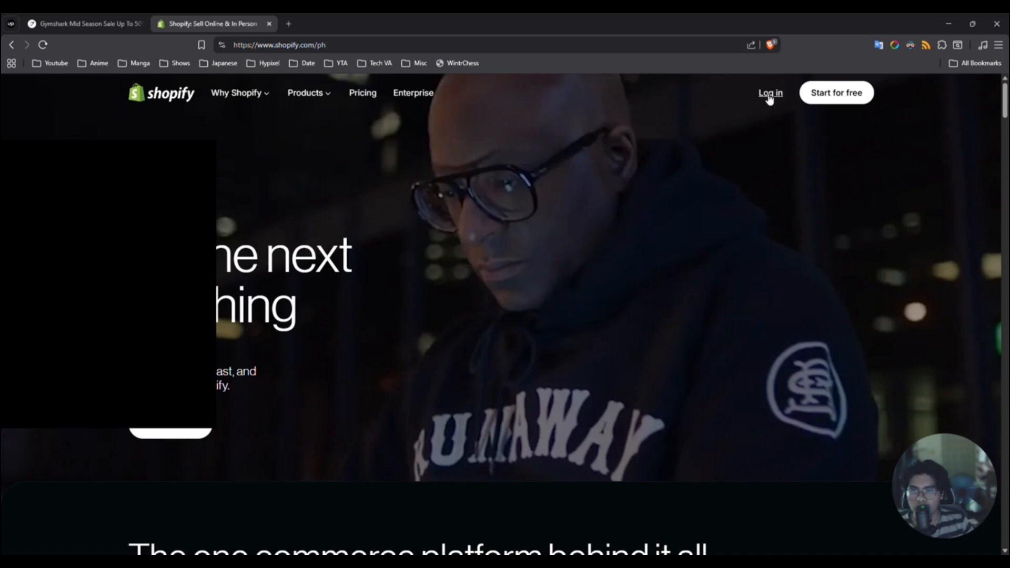
left_click(832, 96)
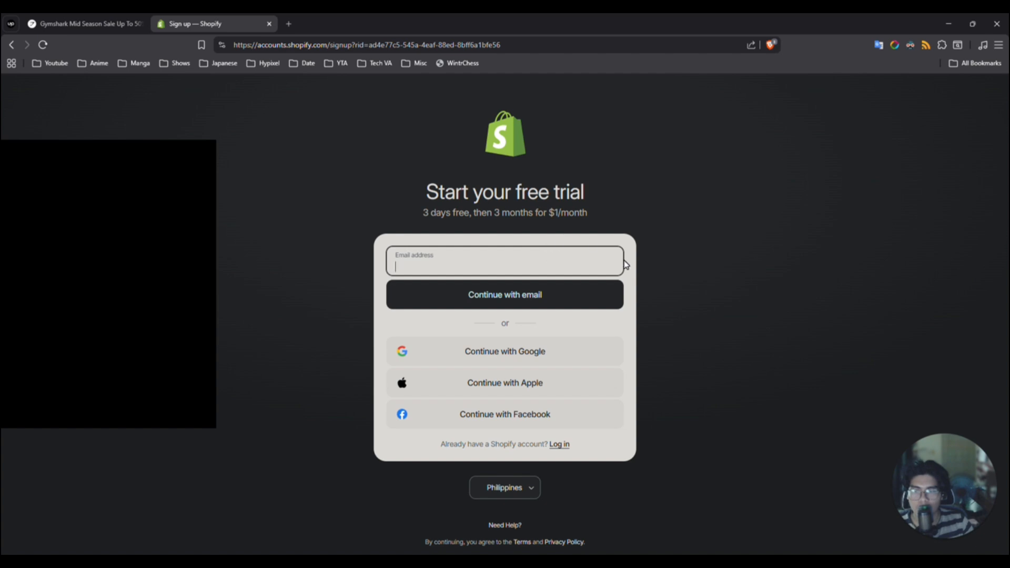
- Enter the account's e-mail address in the free-trial sign-up form and continue with e-mail
left_click(509, 268)
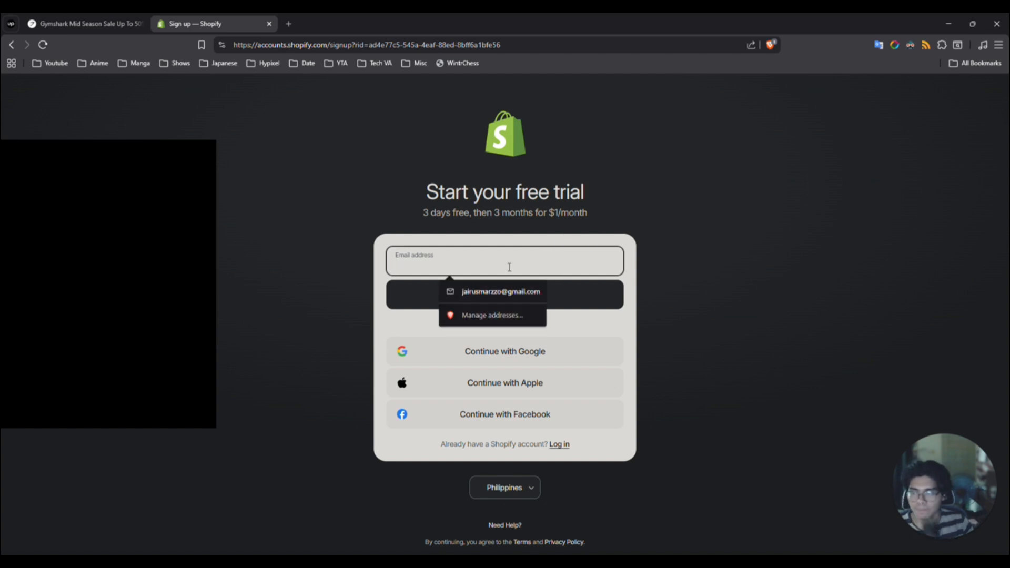
type("koalabe")
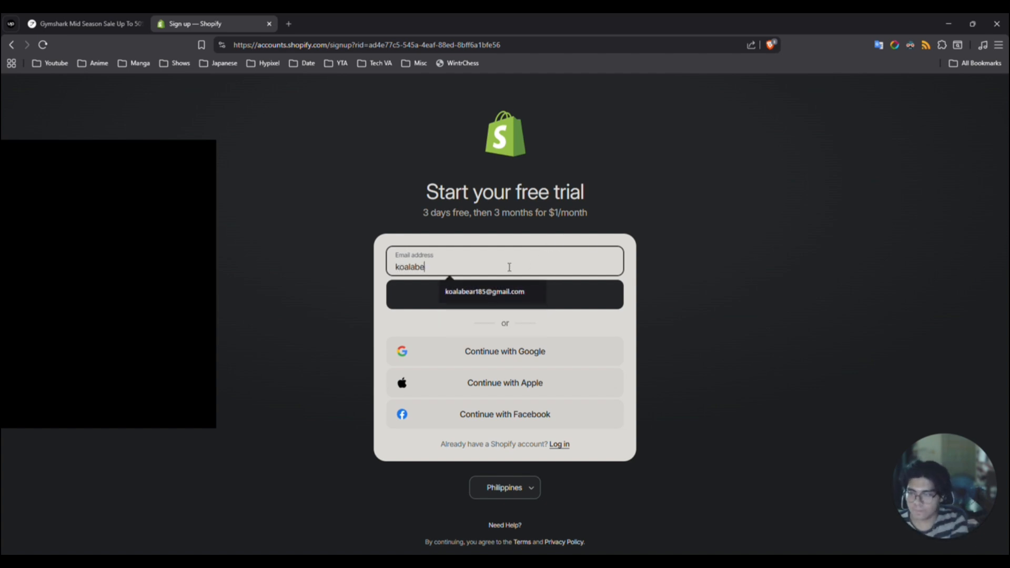
key("Down")
key("Return")
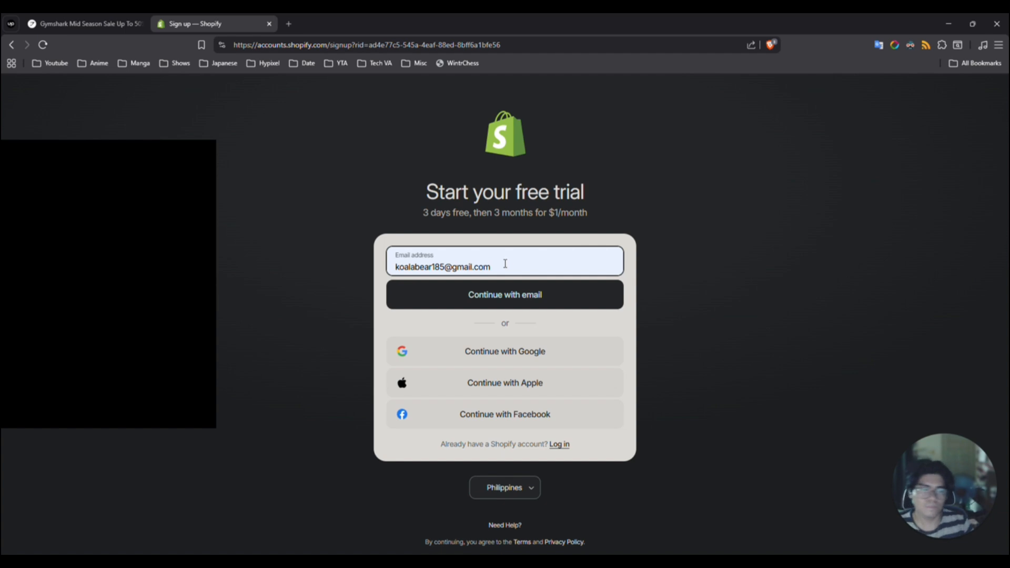
left_click(719, 261)
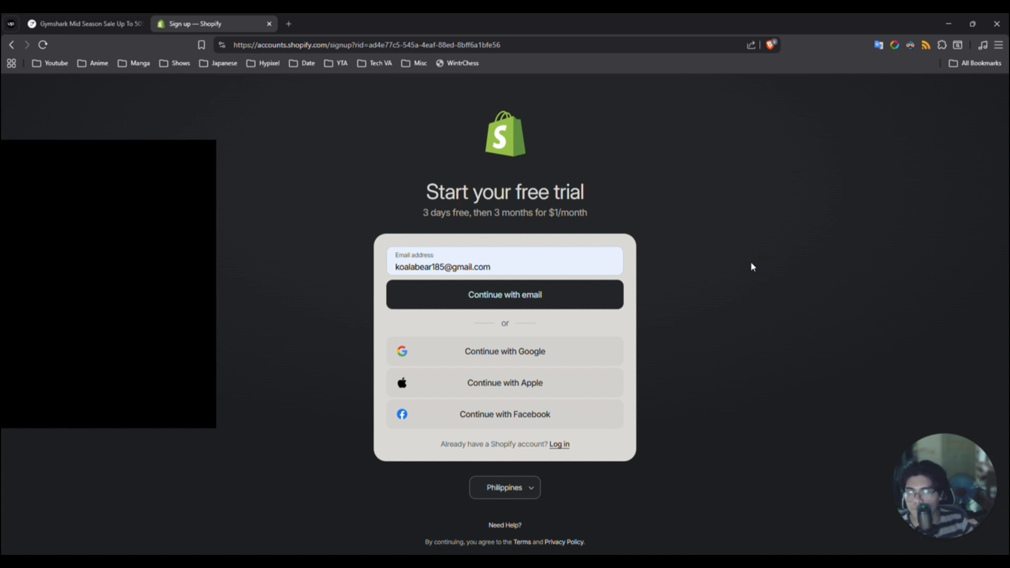
left_click(507, 298)
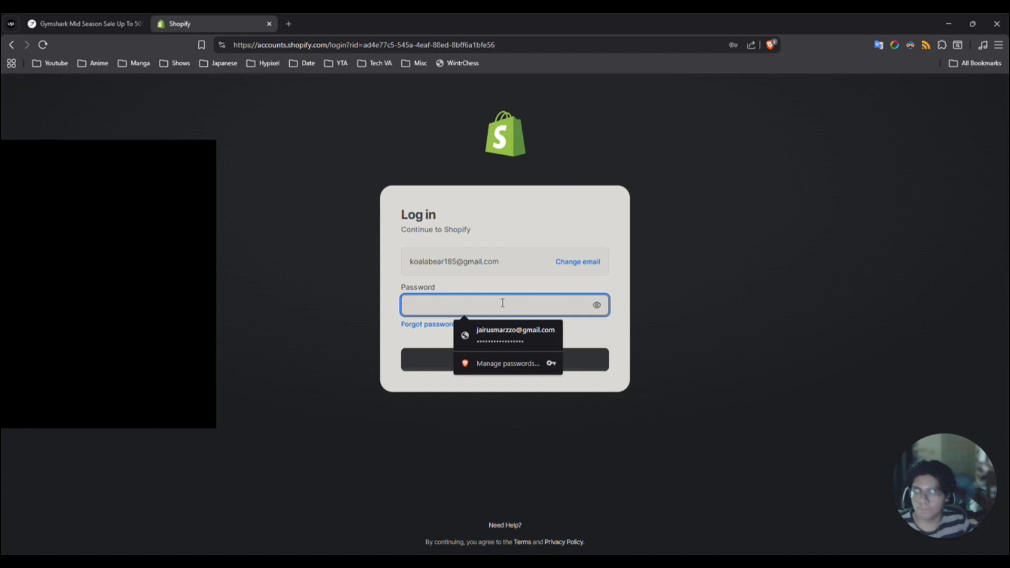
- Enter the account password and log in to Shopify
type("•••••••••••")
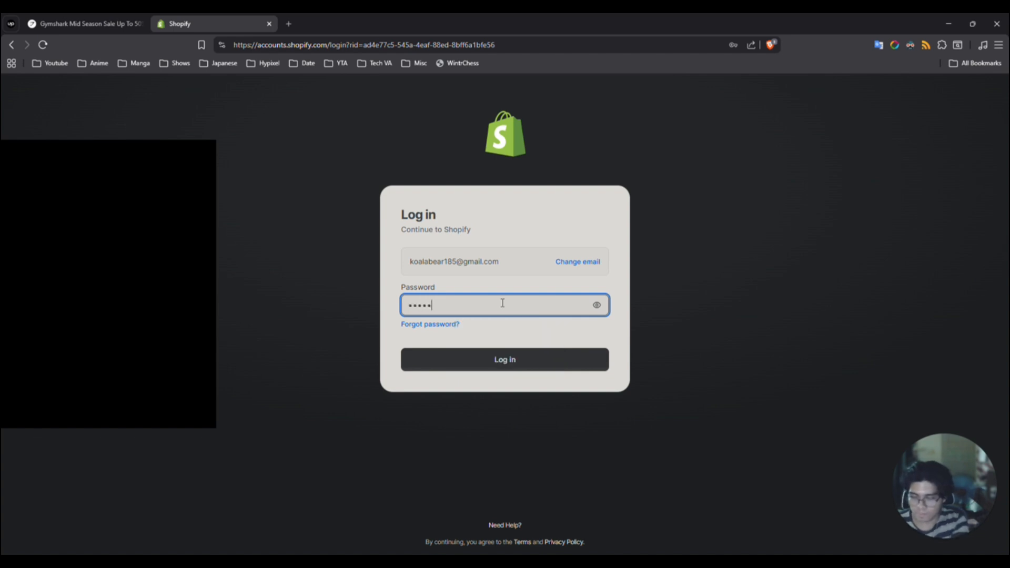
type("•••")
key("Return")
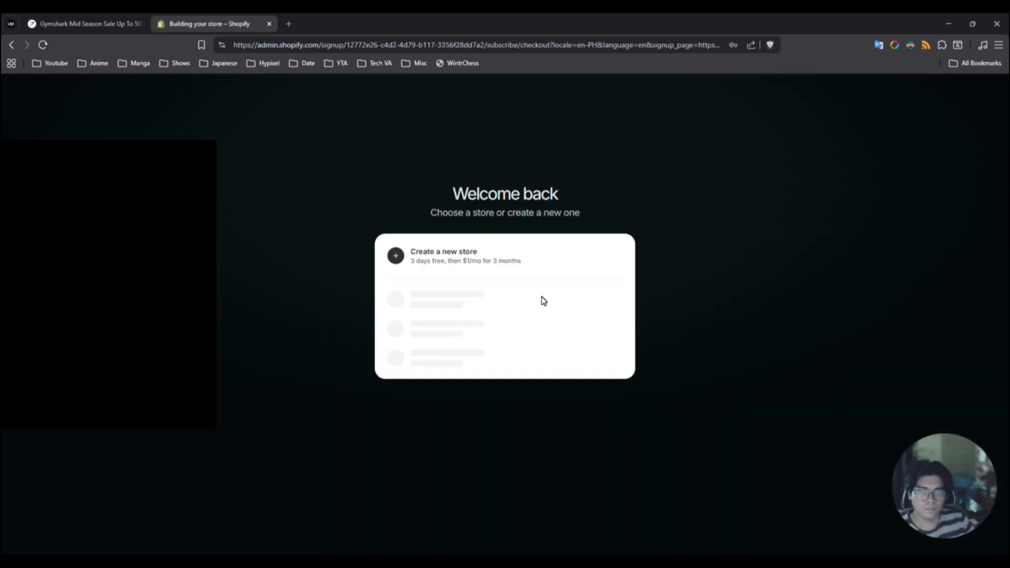
- Create a new store, skipping the subscription payment and continuing with Sell online selected and no store name
left_click(449, 258)
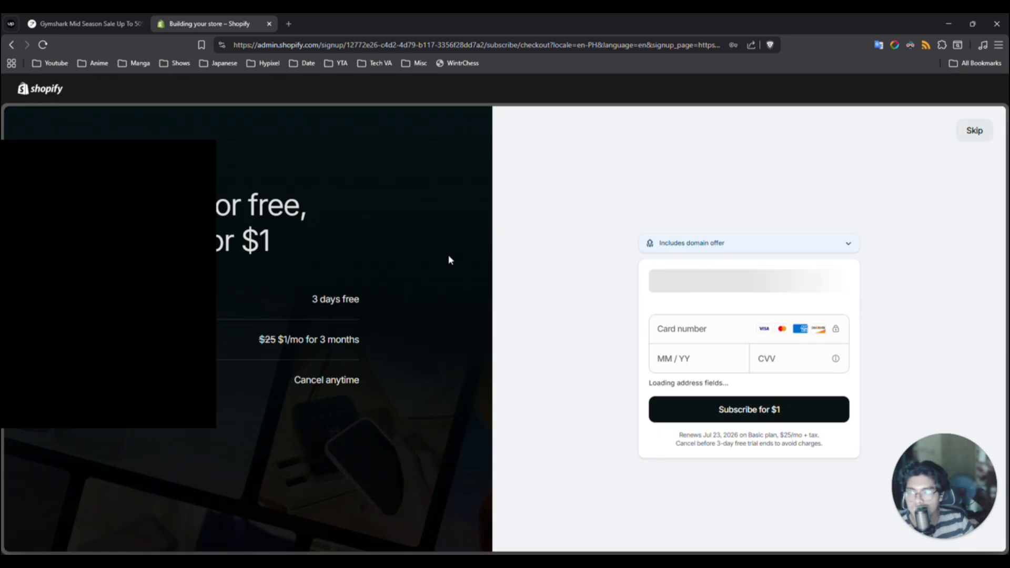
left_click(974, 131)
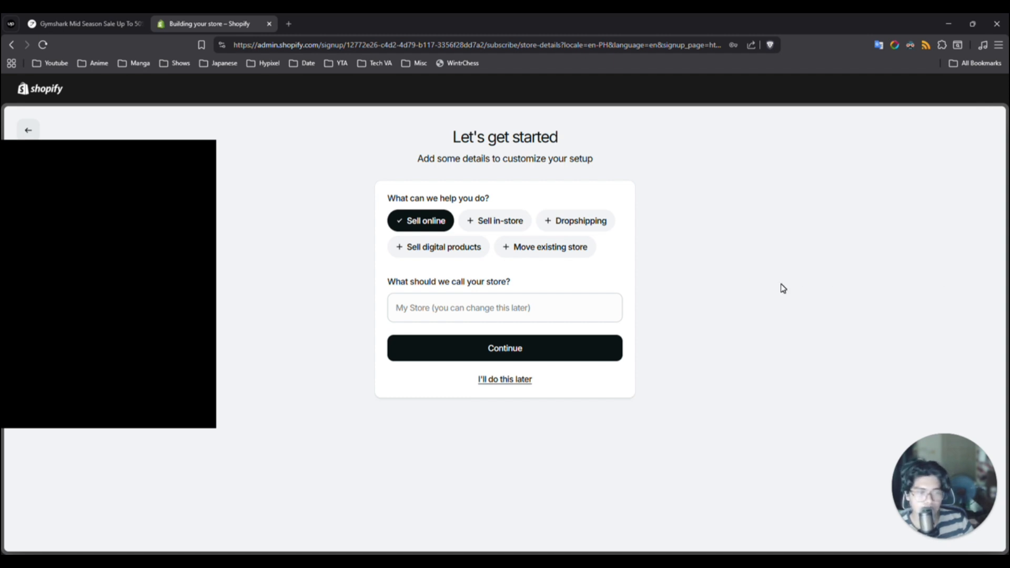
left_click(507, 349)
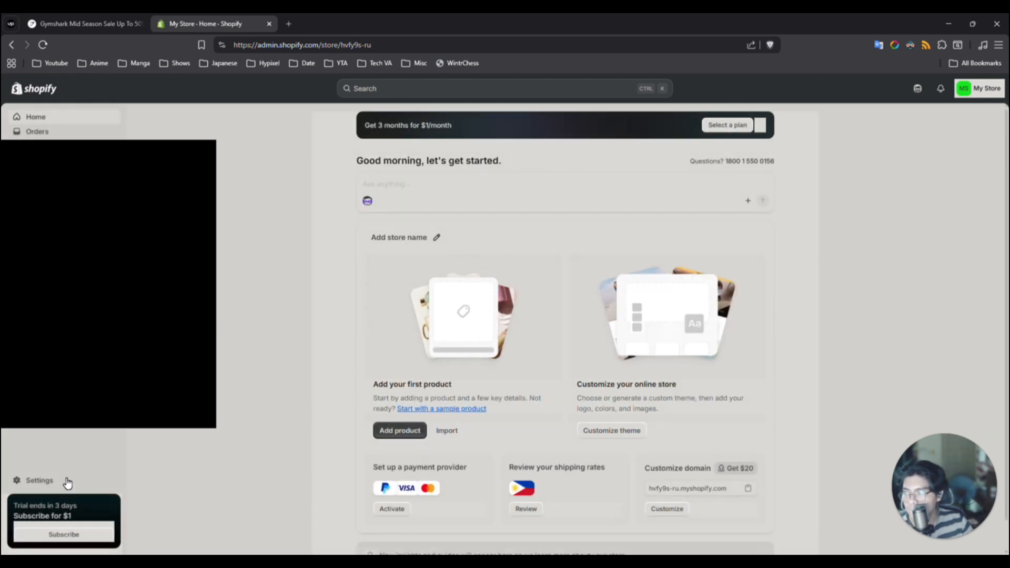
- Look at the store's General settings with contact details and store defaults, and return to the admin home page
left_click(52, 481)
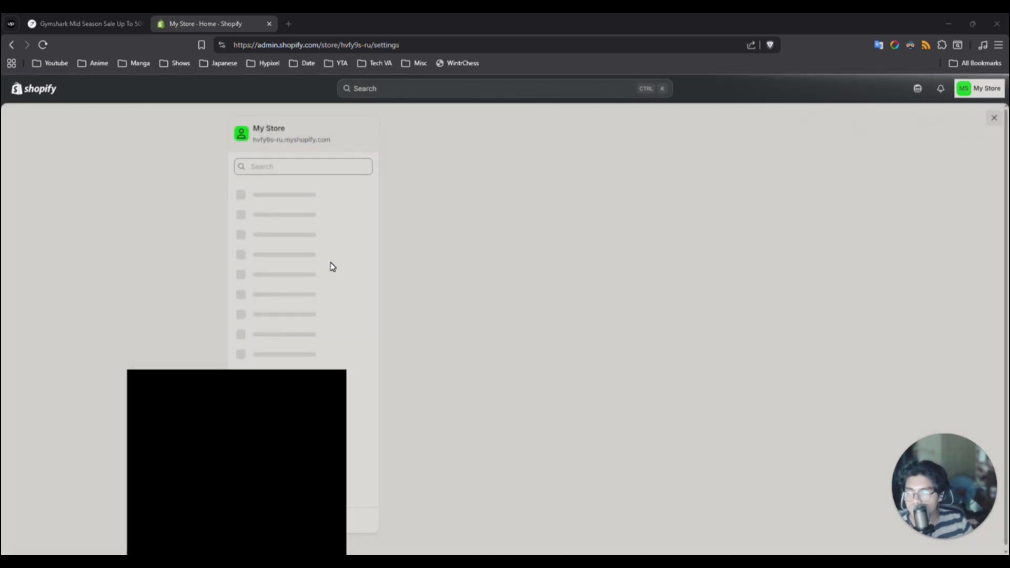
left_click(284, 193)
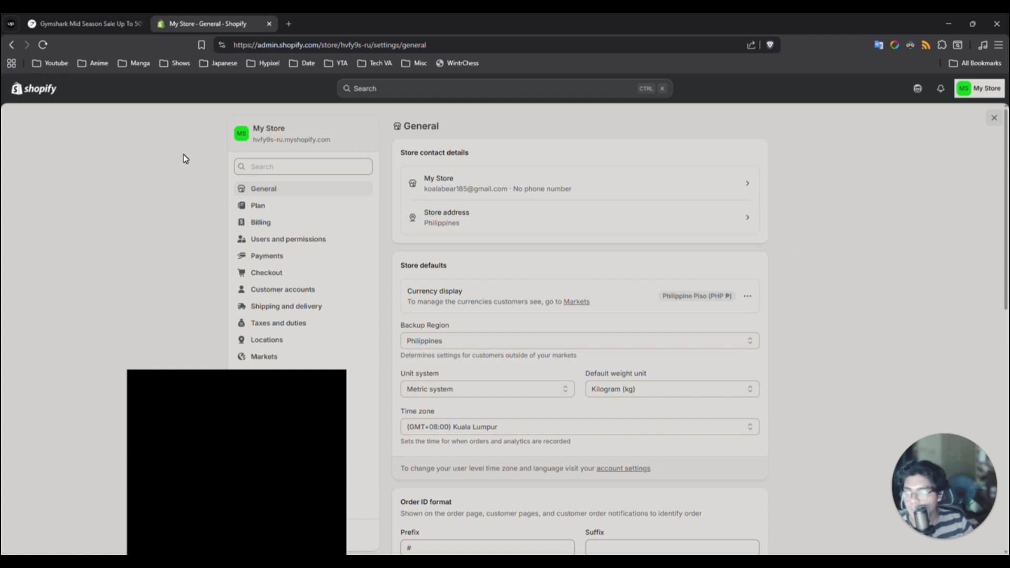
left_click(37, 94)
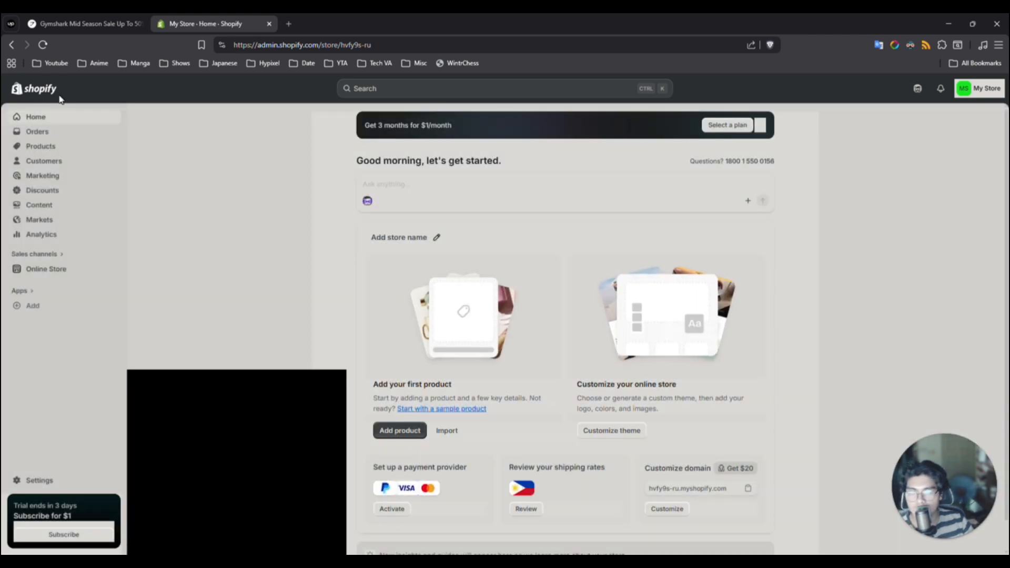
- Start a new product and title it "Short sleeve t-shirt"
left_click(40, 147)
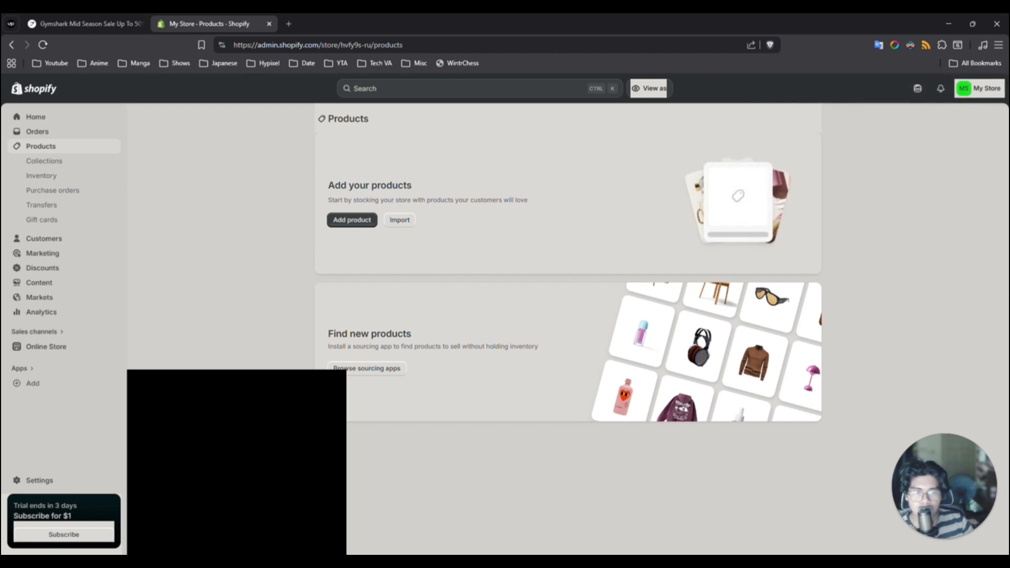
left_click(354, 221)
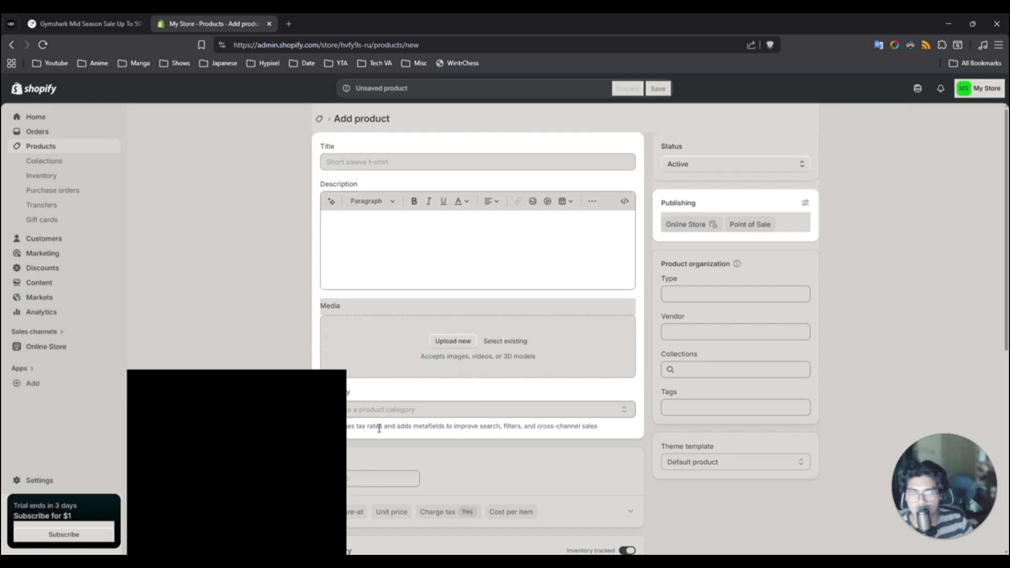
left_click(397, 165)
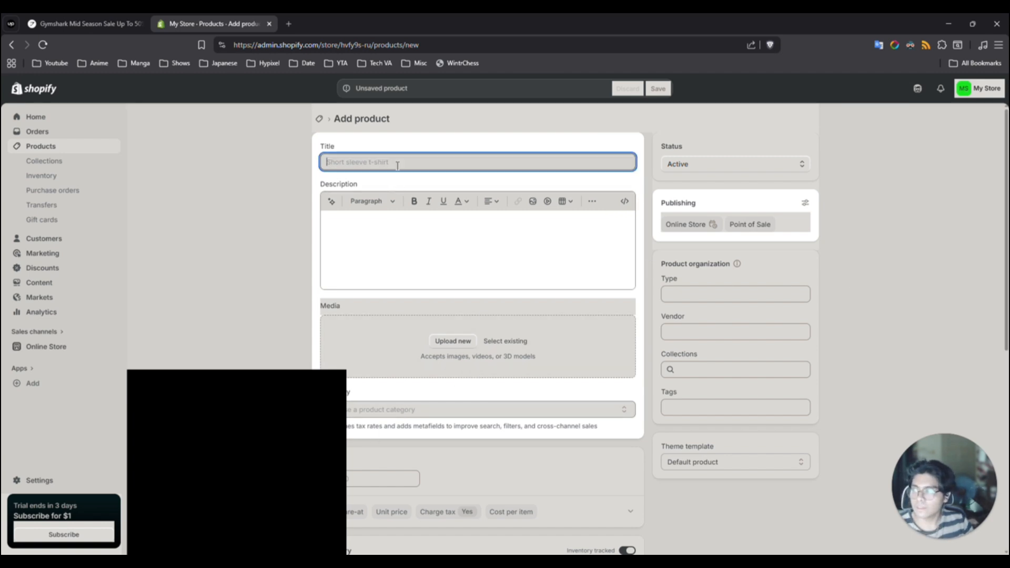
type("Short")
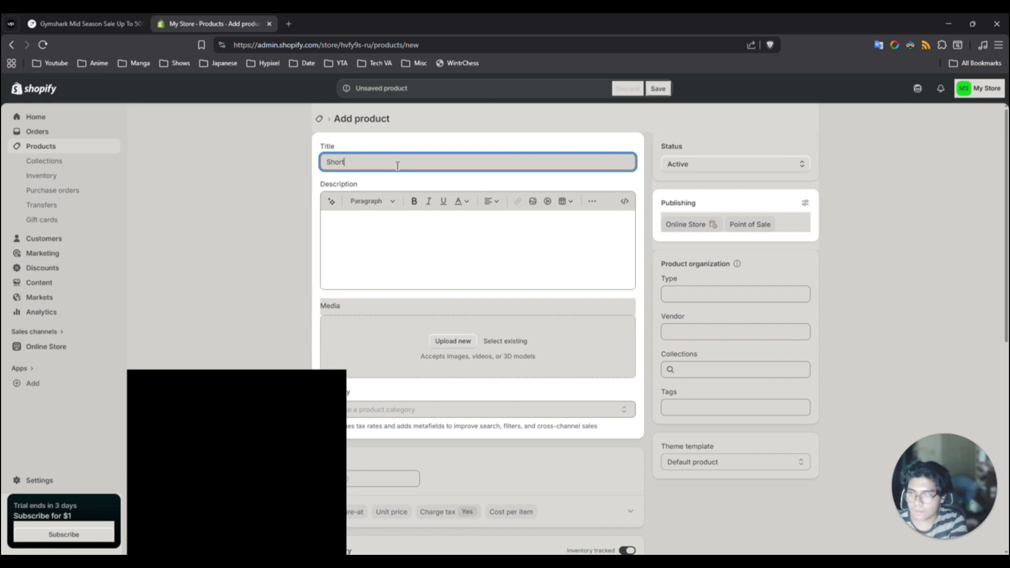
type(" sleeve t-s")
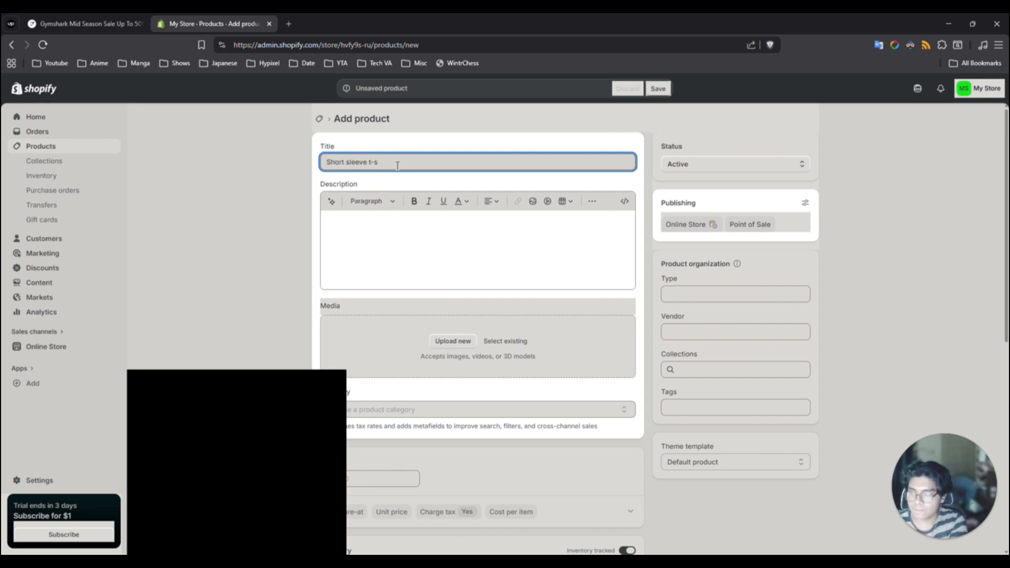
type("hirt")
key("Tab")
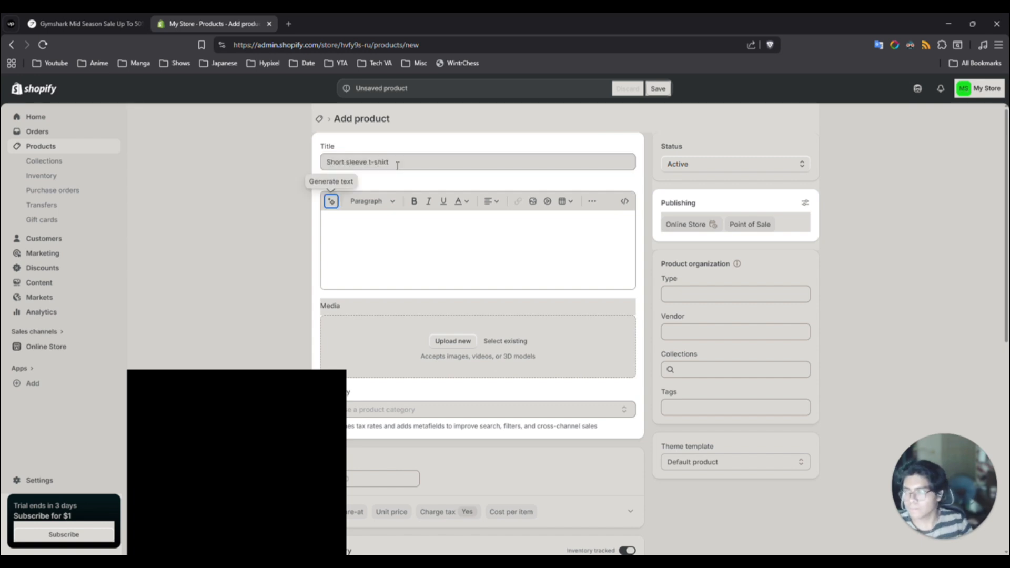
- Generate the product description with the AI text generator, using the title "Short sleeve t-shirt" as the prompt
left_click(398, 165)
key("ctrl+a")
key("ctrl+c")
left_click(333, 204)
key("ctrl+v")
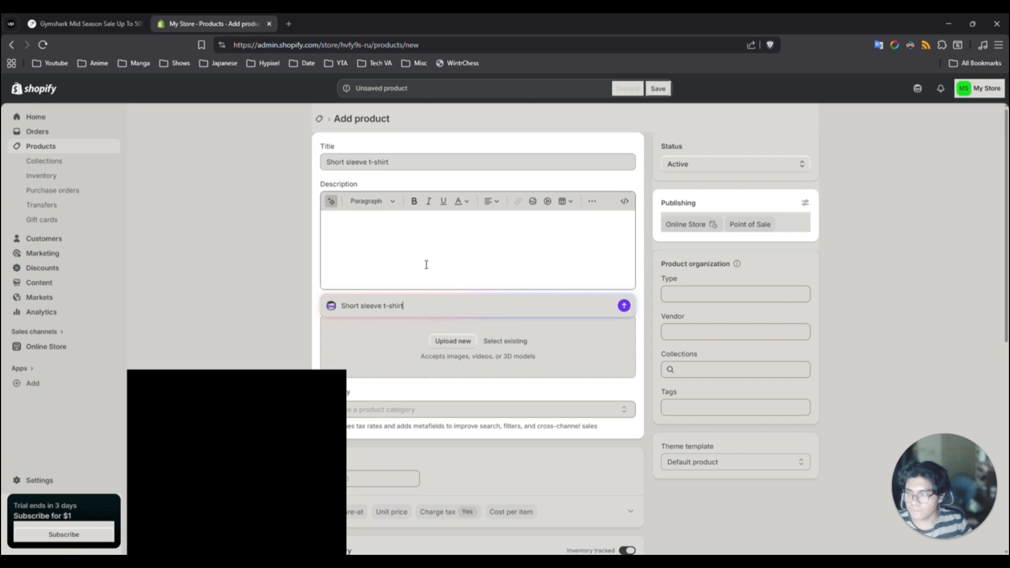
key("Return")
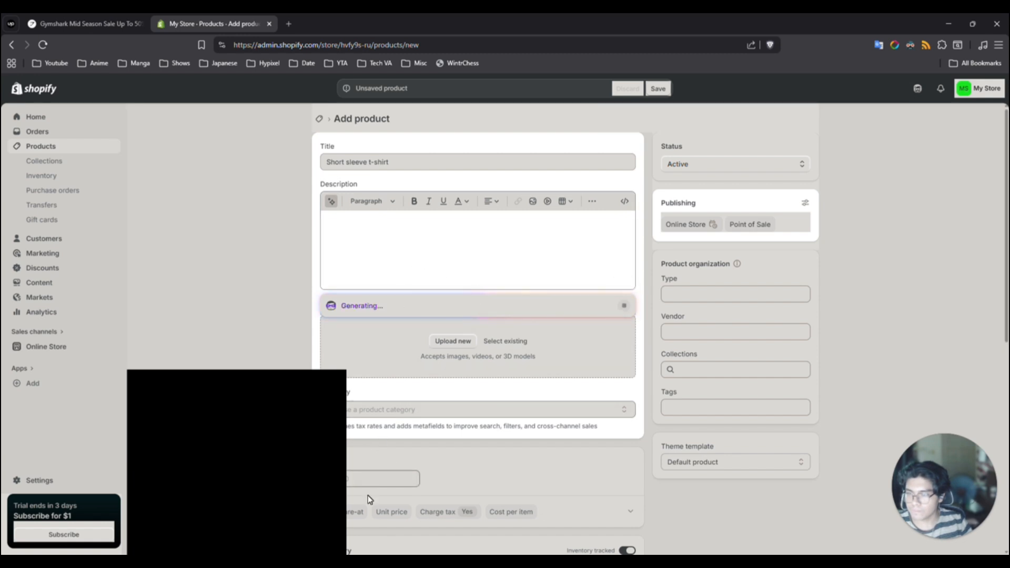
- Set the product's price to ₱1.00 and save the product
left_click(370, 481)
left_click(493, 469)
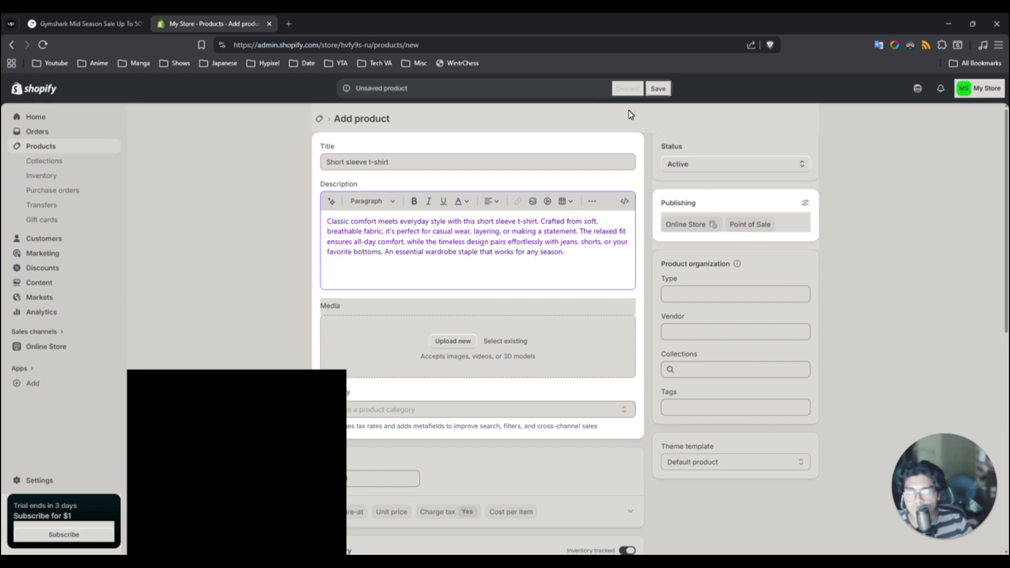
left_click(659, 89)
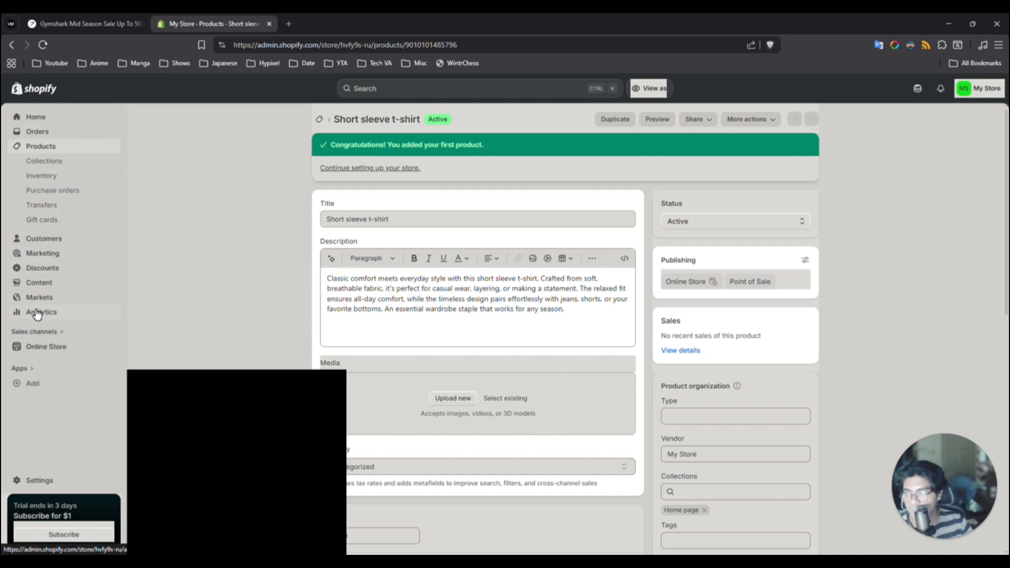
- Add the free Ritual theme to the online store and make it the current theme
left_click(42, 349)
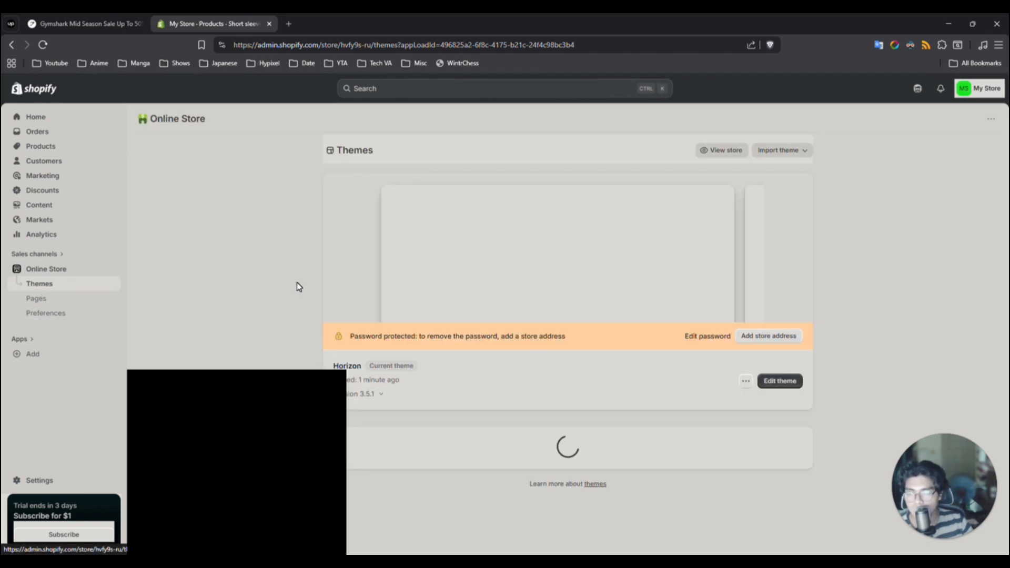
scroll(405, 292, "down", 2)
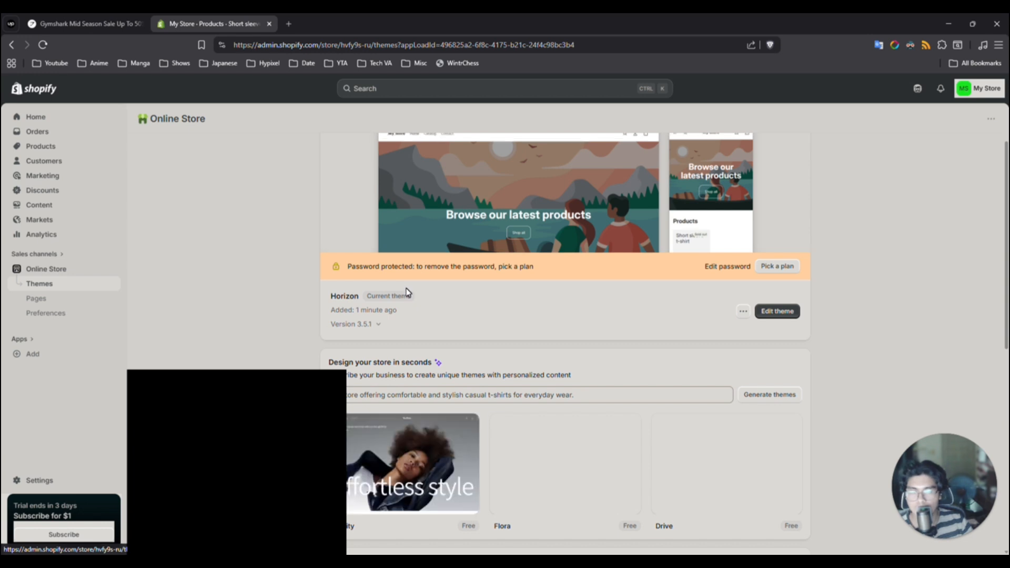
scroll(408, 293, "down", 4)
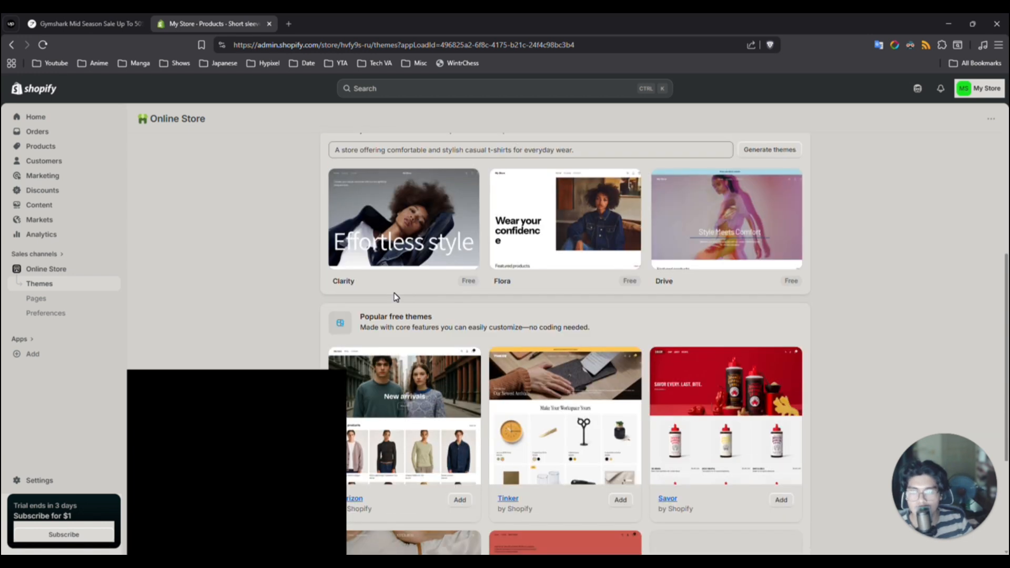
scroll(408, 295, "down", 3)
scroll(481, 301, "down", 1)
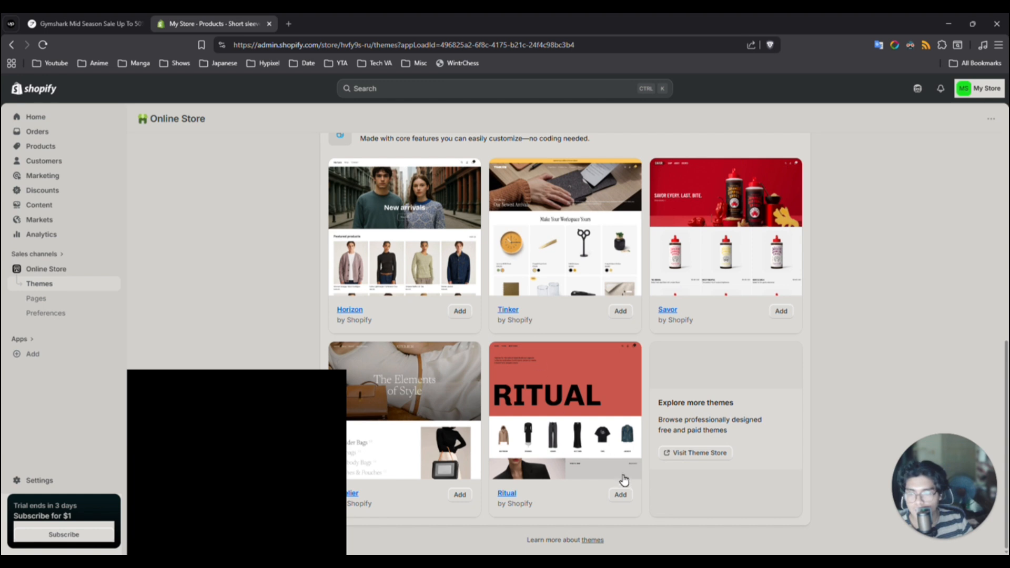
left_click(620, 493)
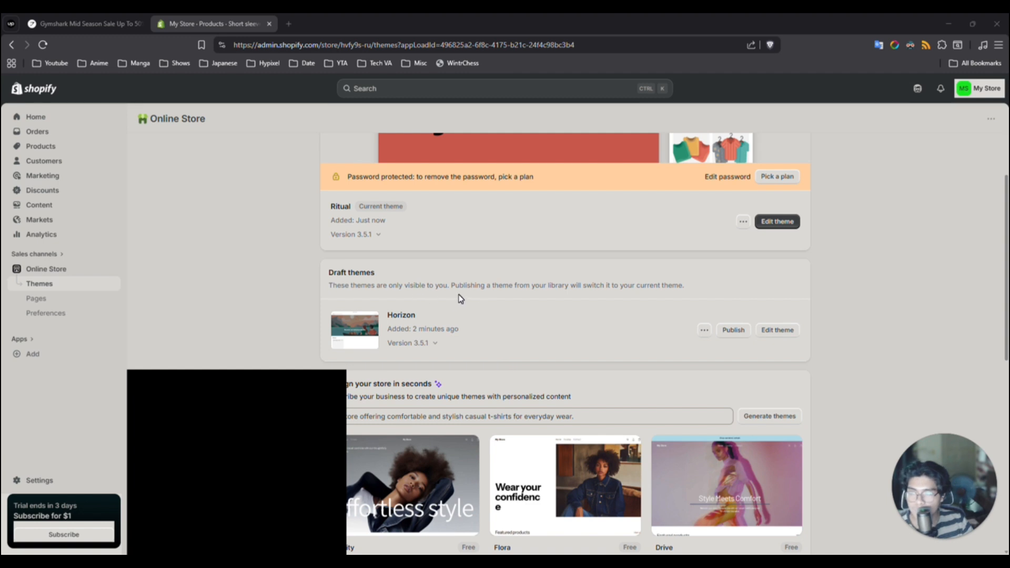
- Return to the admin home page and review the remaining store setup tasks
left_click(49, 92)
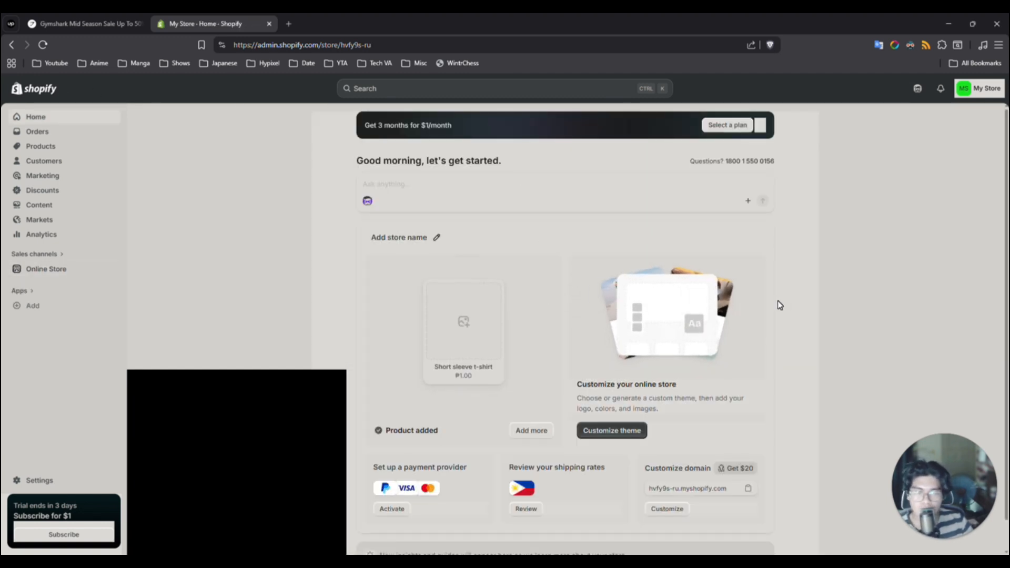
scroll(812, 298, "down", 1)
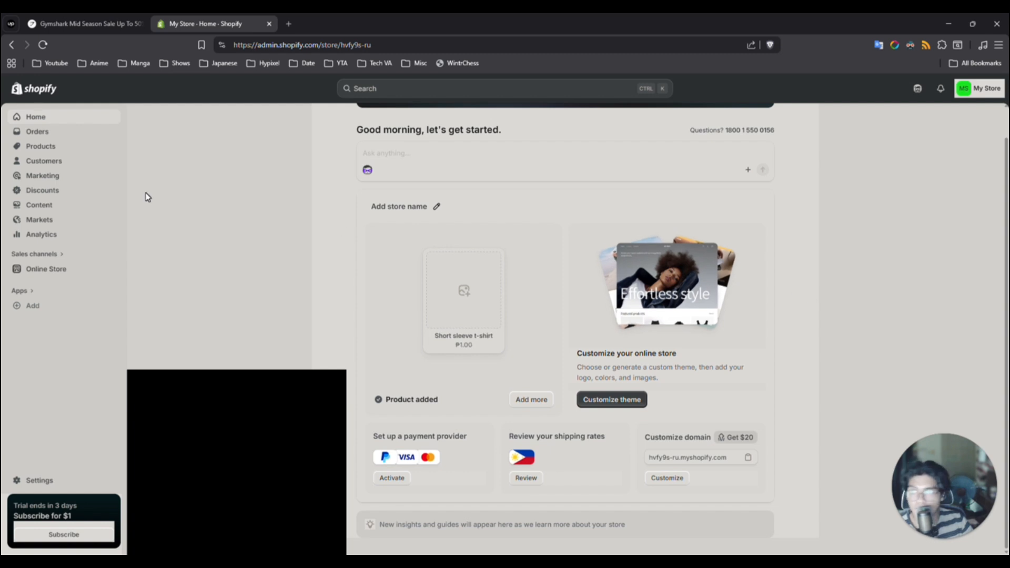